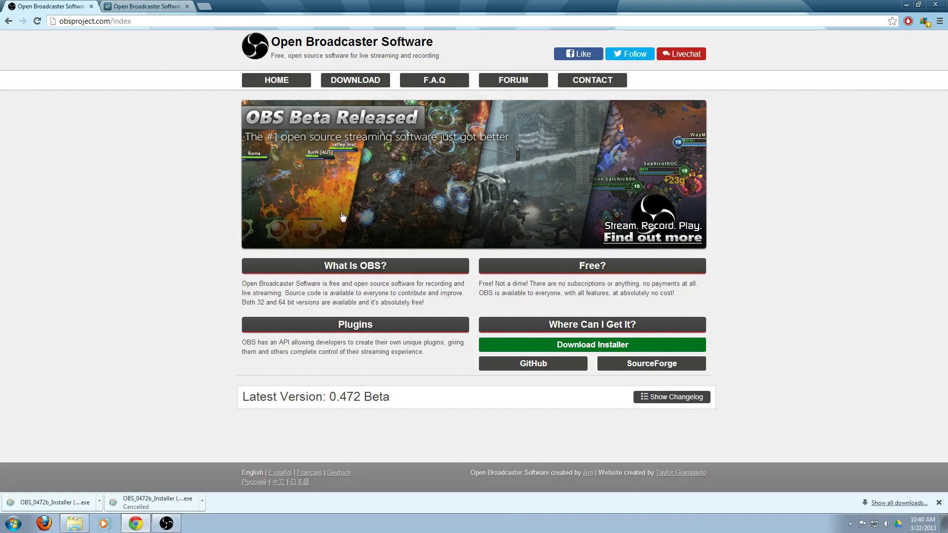
# Open the OBS download page and highlight the start of its intro sentence.
pyautogui.click(343, 83)
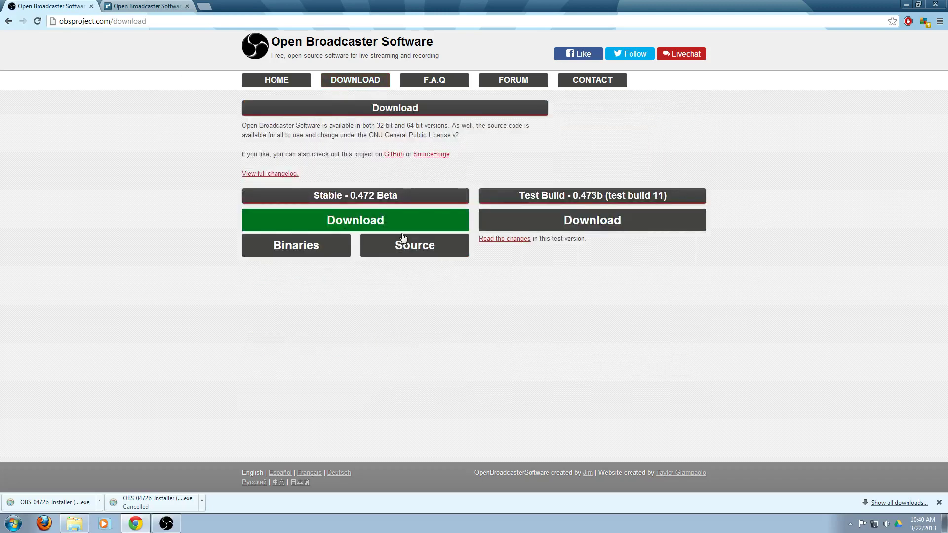
pyautogui.moveTo(242, 126); pyautogui.dragTo(448, 126)
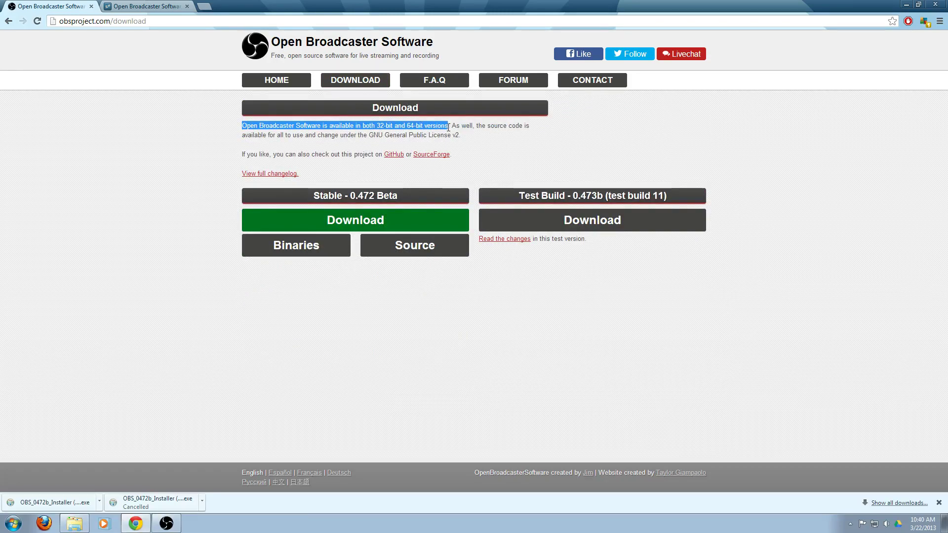
pyautogui.click(138, 187)
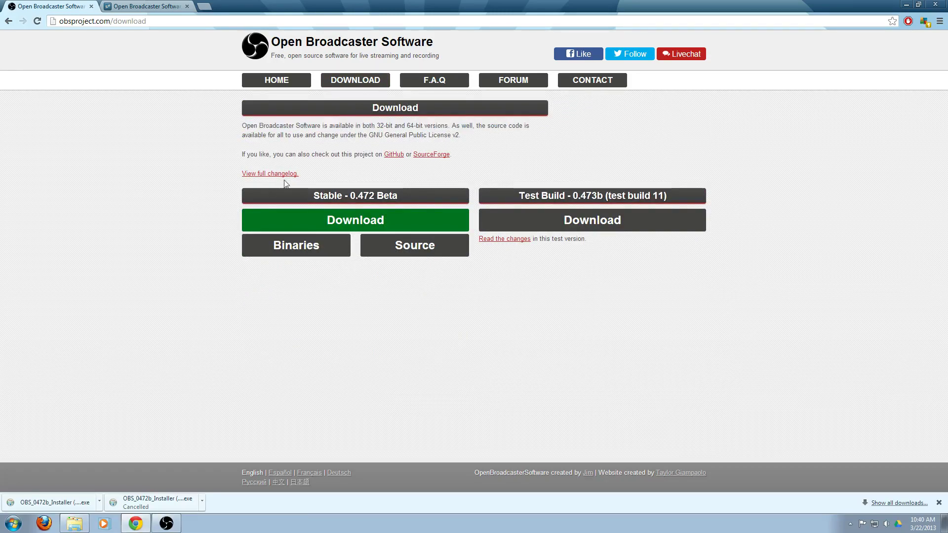
# Highlight '32-bit', '64-bit versions' and the Test Build heading in turn, clearing each highlight.
pyautogui.moveTo(393, 126); pyautogui.dragTo(378, 123)
pyautogui.click(238, 159)
pyautogui.moveTo(405, 126); pyautogui.dragTo(450, 127)
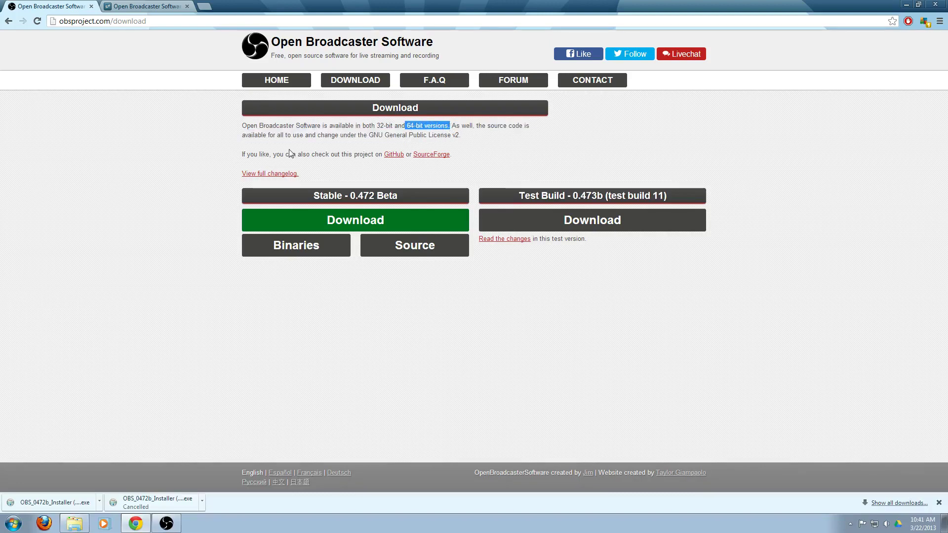
pyautogui.click(205, 162)
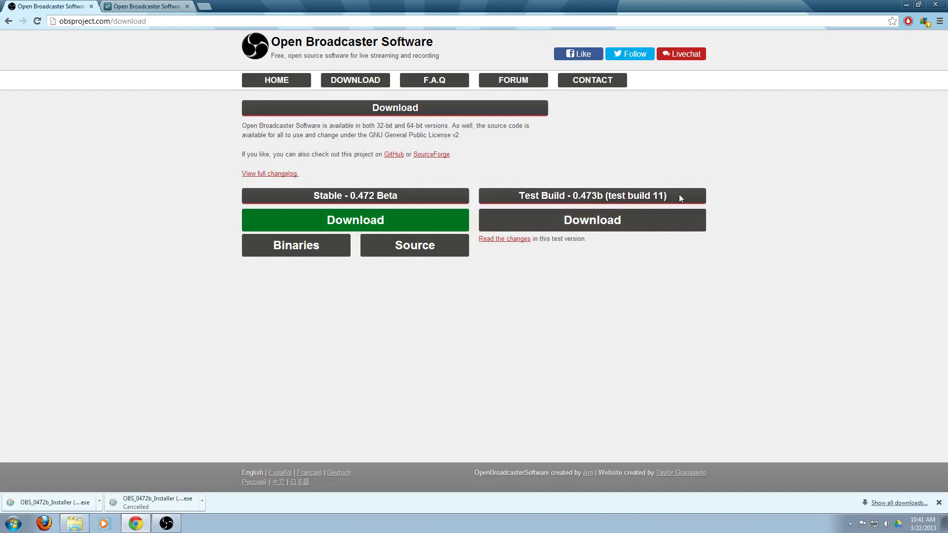
pyautogui.moveTo(680, 197); pyautogui.dragTo(516, 194)
pyautogui.click(547, 364)
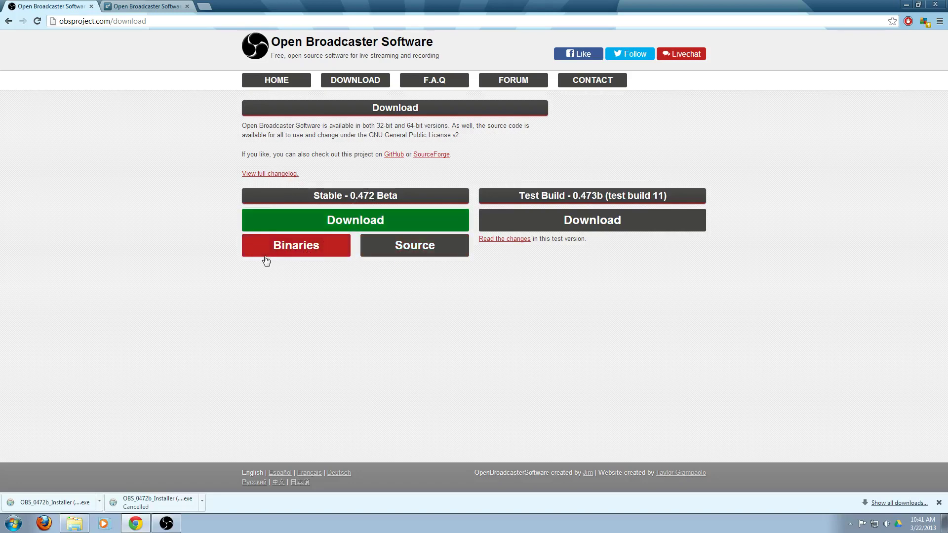
# Download the Stable 0.472 Beta installer and minimize Chrome to reveal the desktop.
pyautogui.click(325, 220)
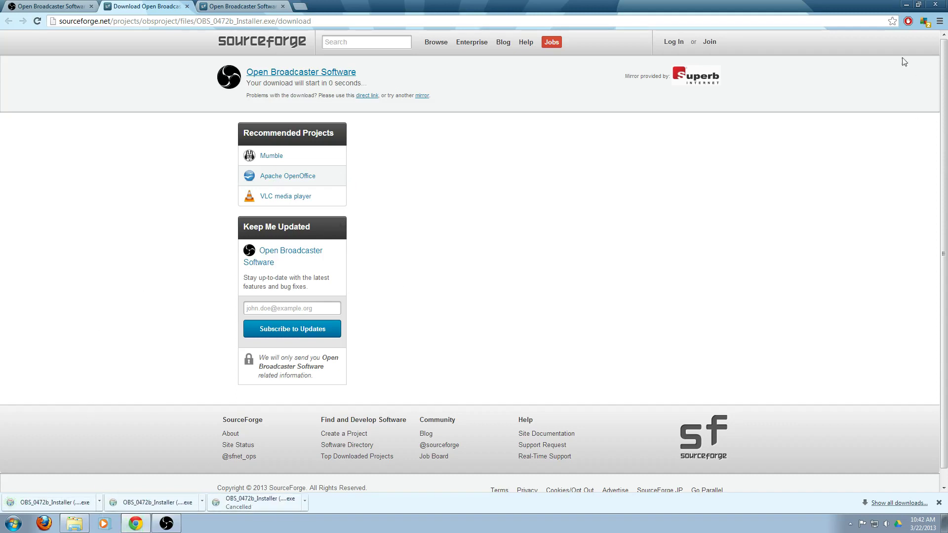
pyautogui.click(906, 6)
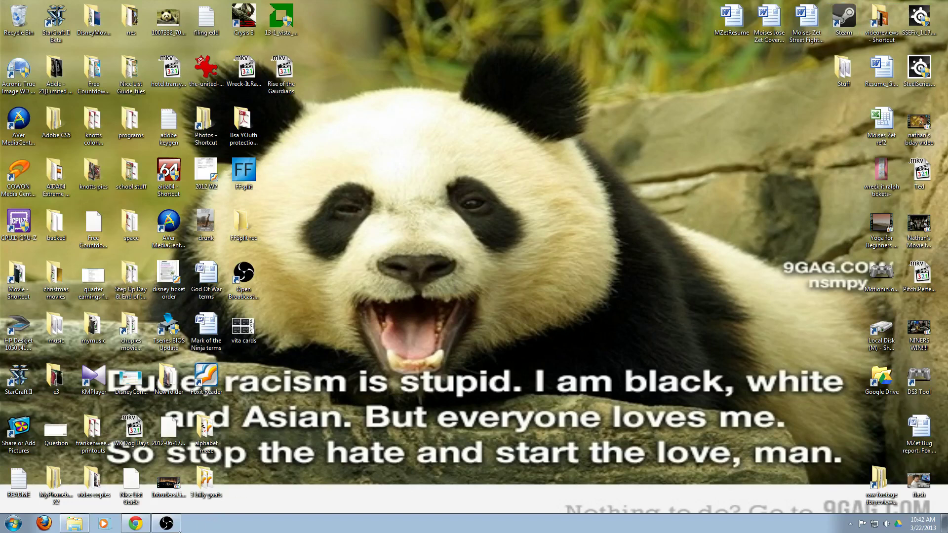
# Restore OBS, open Settings and review Encoding: quality balance 8, 3500 bitrate, AAC 128.
pyautogui.click(167, 523)
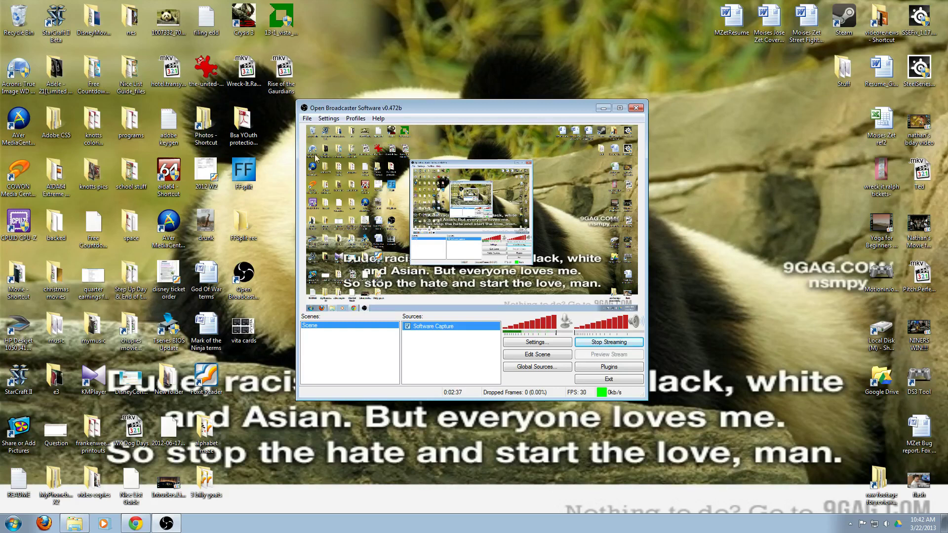
pyautogui.click(324, 121)
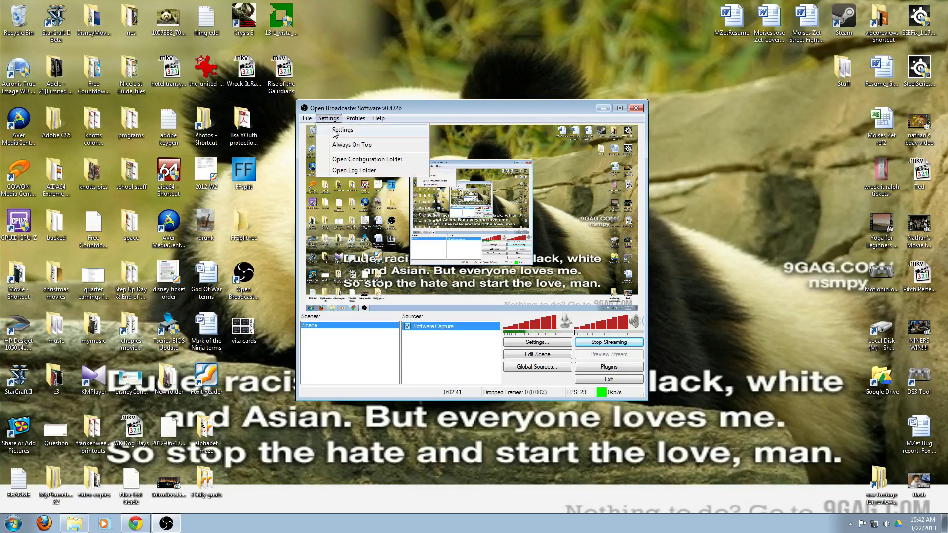
pyautogui.click(334, 131)
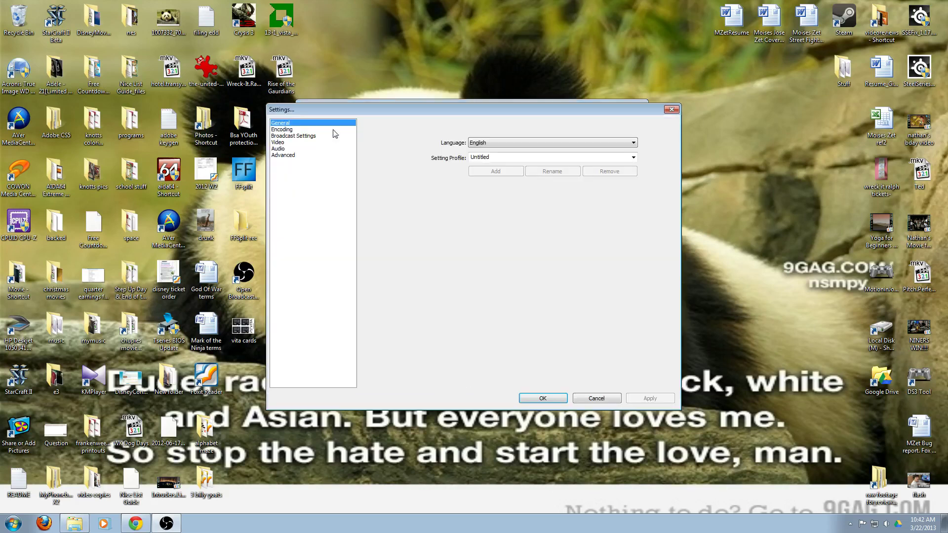
pyautogui.click(288, 130)
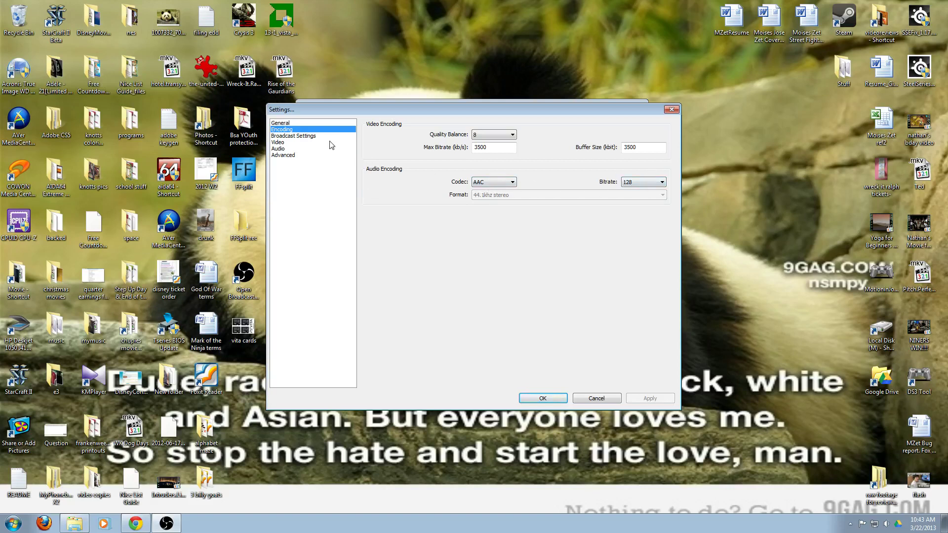
pyautogui.click(307, 136)
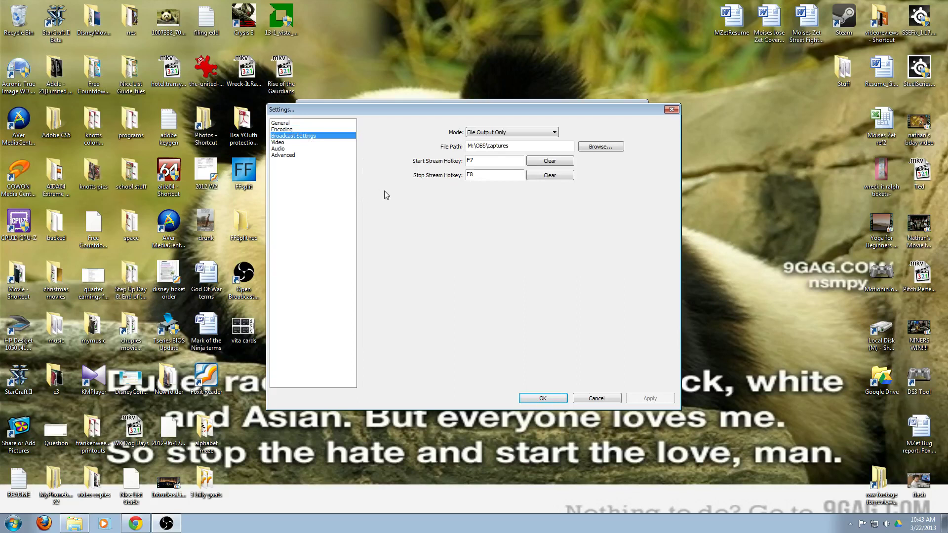
# Keep the output mode at File Output Only and verify the M:\OBS\captures recording path.
pyautogui.click(508, 133)
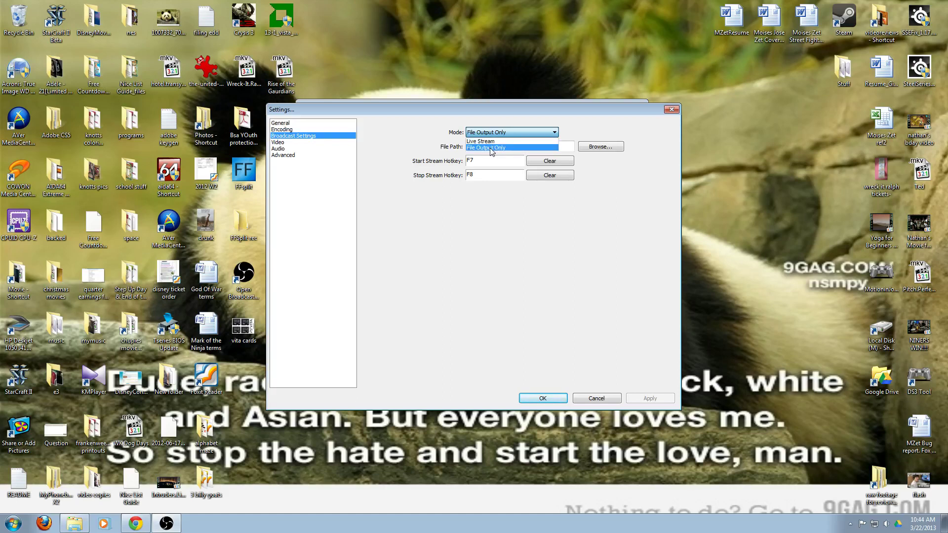
pyautogui.click(492, 148)
pyautogui.click(522, 148)
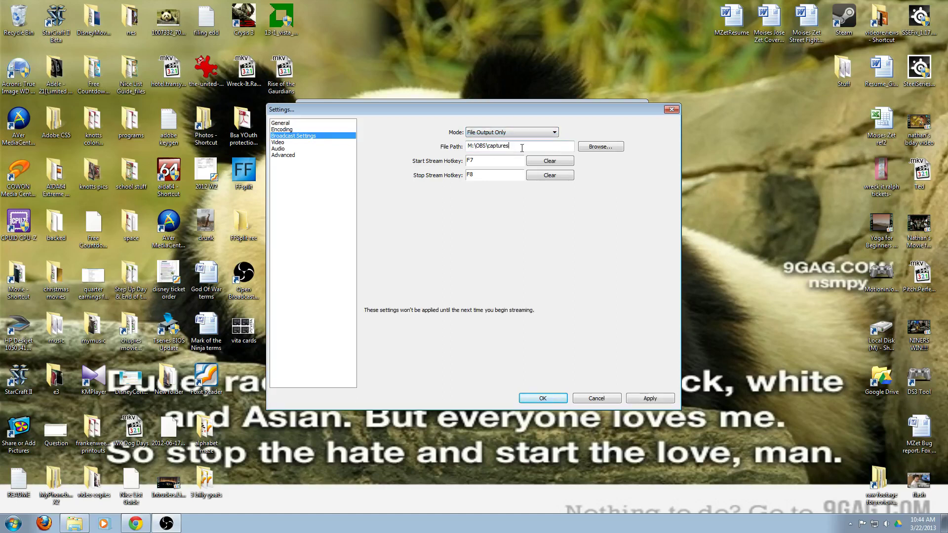
pyautogui.moveTo(522, 148); pyautogui.dragTo(467, 148)
pyautogui.click(508, 148)
pyautogui.click(285, 142)
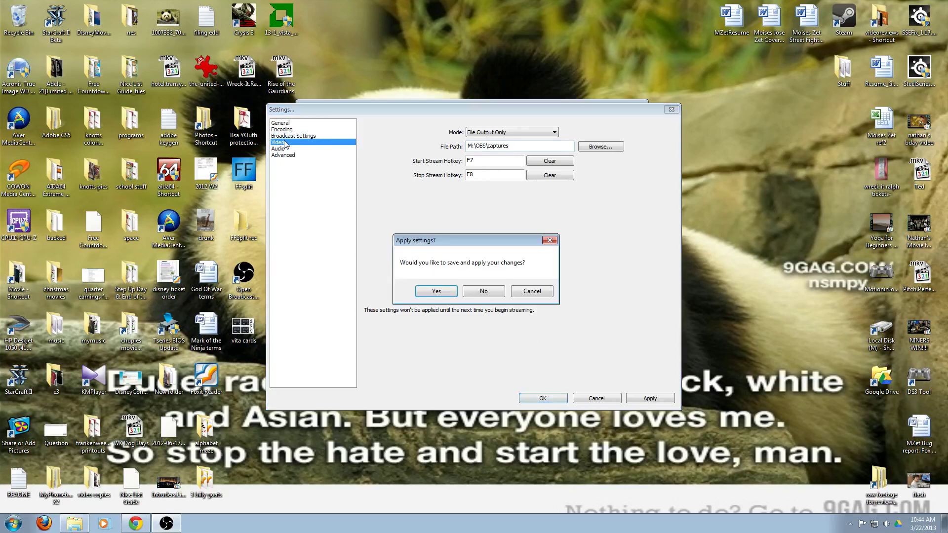
# Defer saving and keep Resolution Downscale at None for 1920x1080 video at 30 FPS.
pyautogui.click(484, 291)
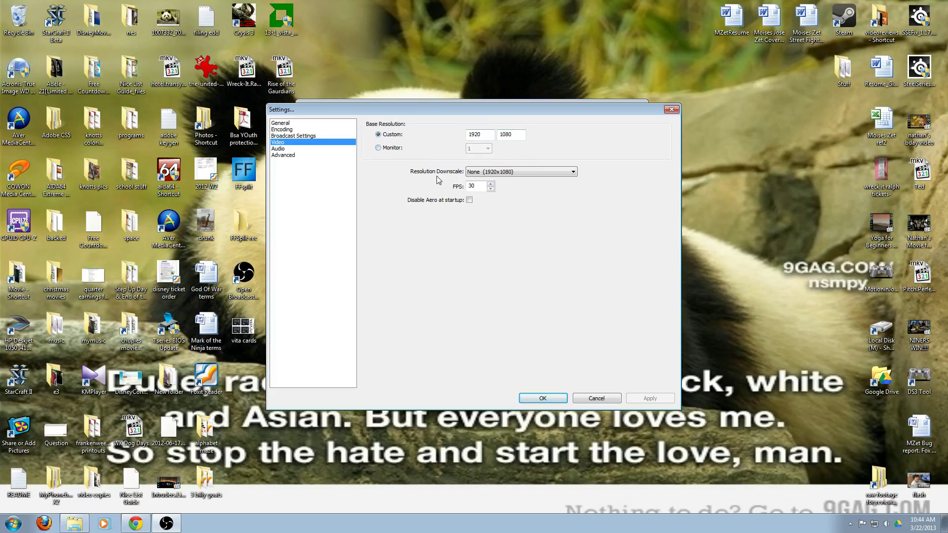
pyautogui.click(532, 174)
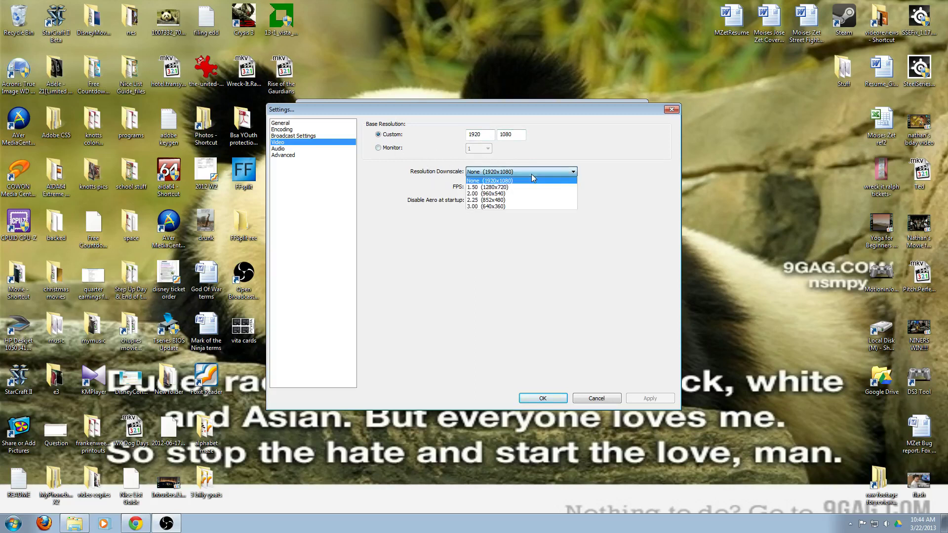
pyautogui.click(499, 181)
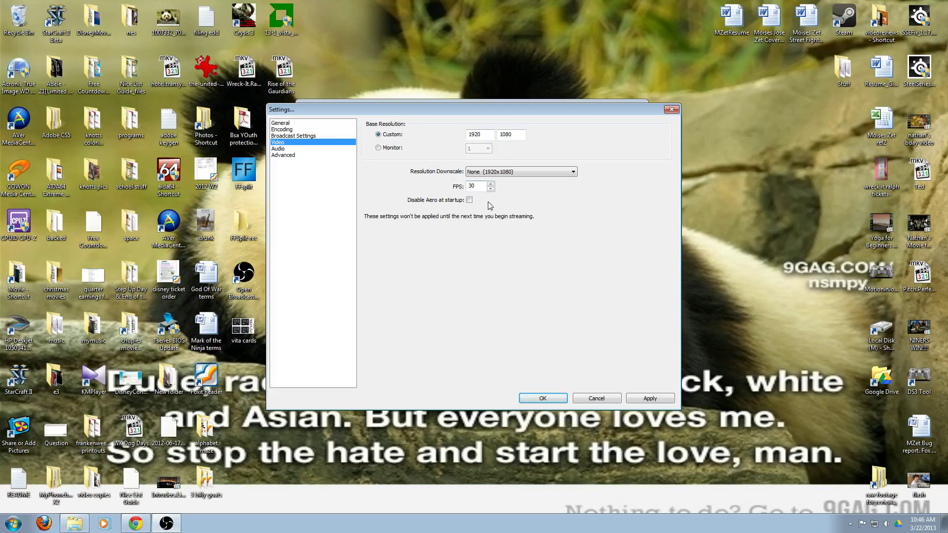
# Apply the video changes, confirm the Logitech G930 Headset audio devices, then view Advanced settings.
pyautogui.click(278, 149)
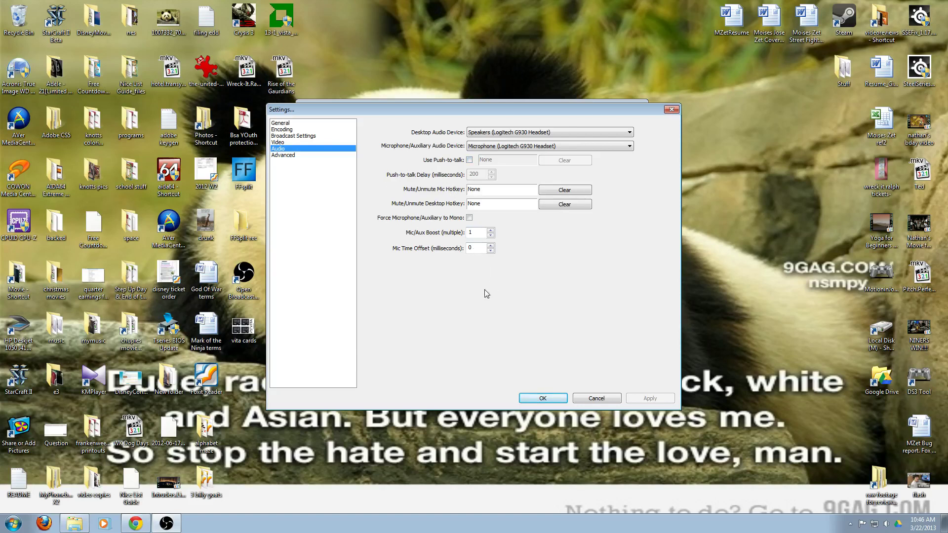
pyautogui.click(294, 157)
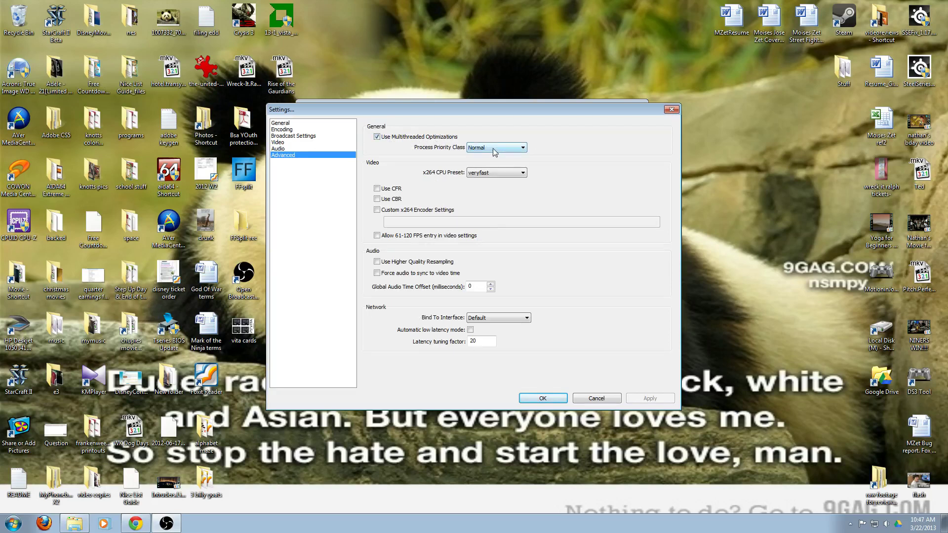
pyautogui.click(522, 148)
pyautogui.click(523, 151)
pyautogui.click(520, 173)
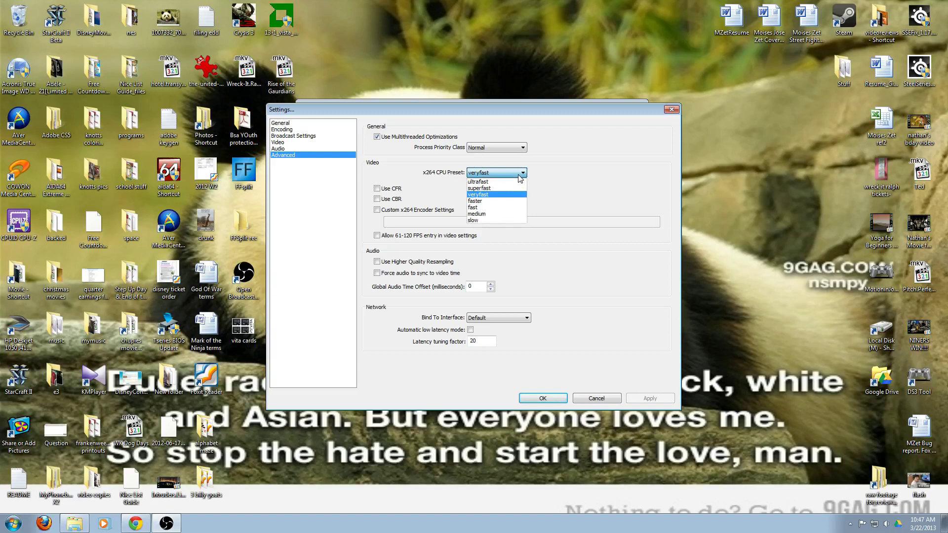
pyautogui.click(519, 175)
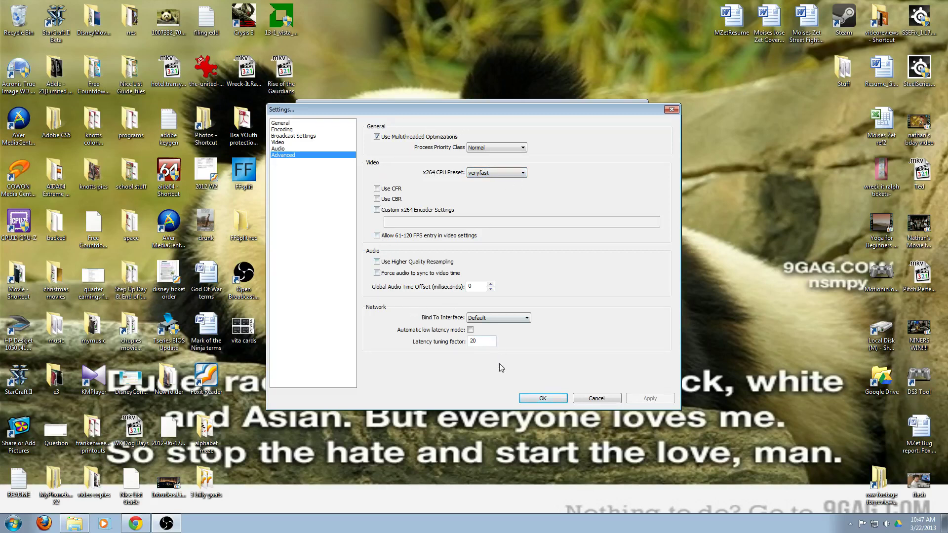
# Save and close Settings, then dismiss the Scenes context menu without adding a scene.
pyautogui.click(544, 399)
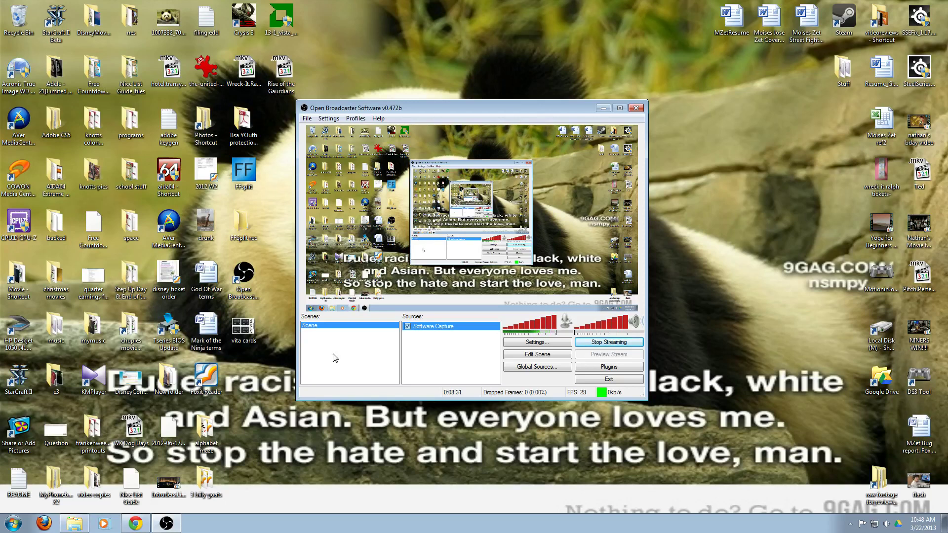
pyautogui.rightClick(325, 365)
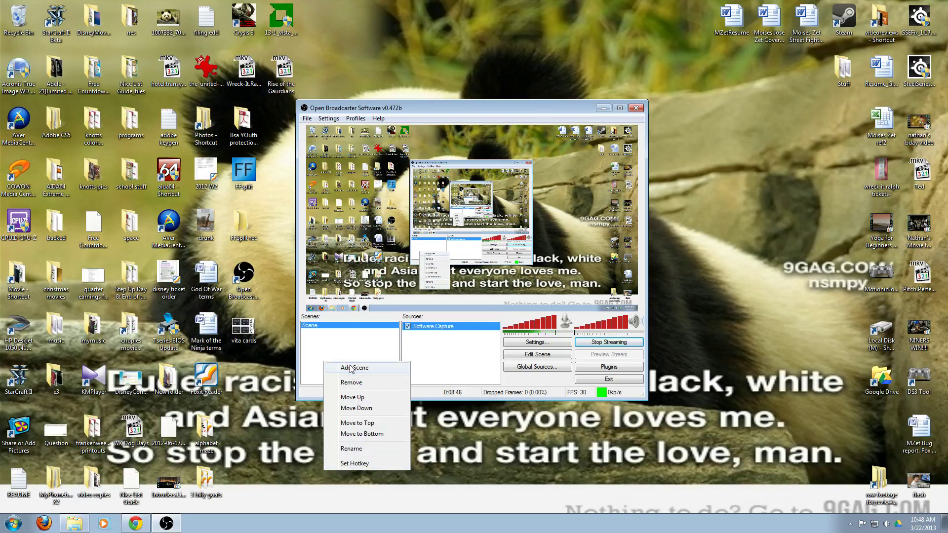
pyautogui.click(338, 350)
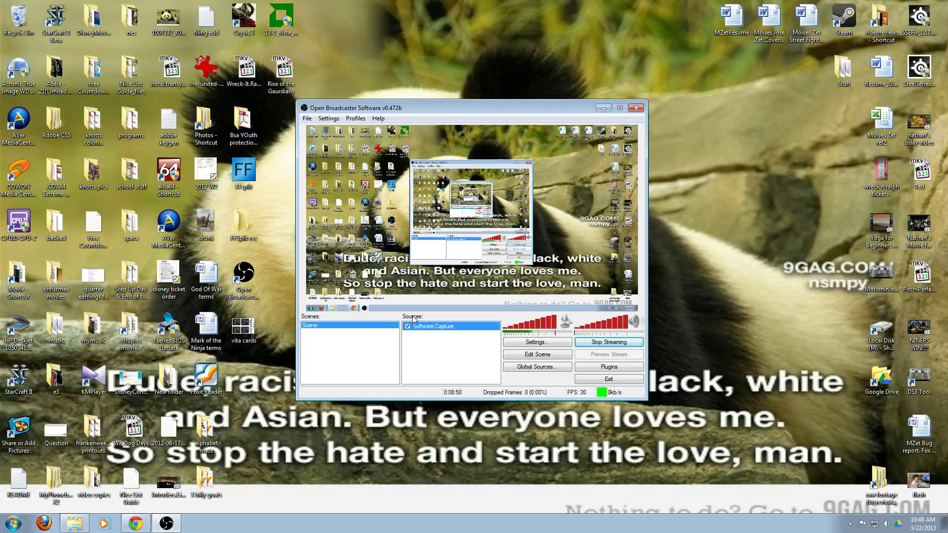
pyautogui.rightClick(421, 362)
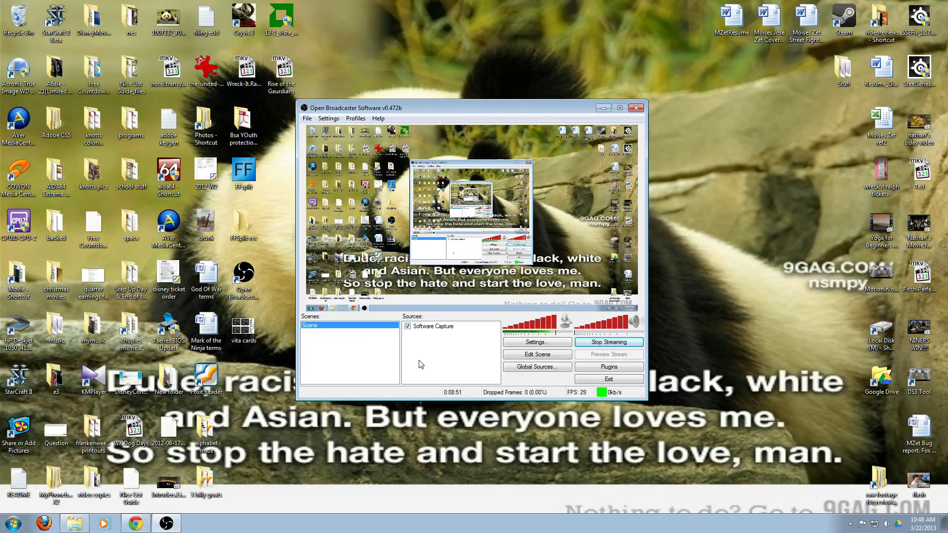
pyautogui.moveTo(430, 368)
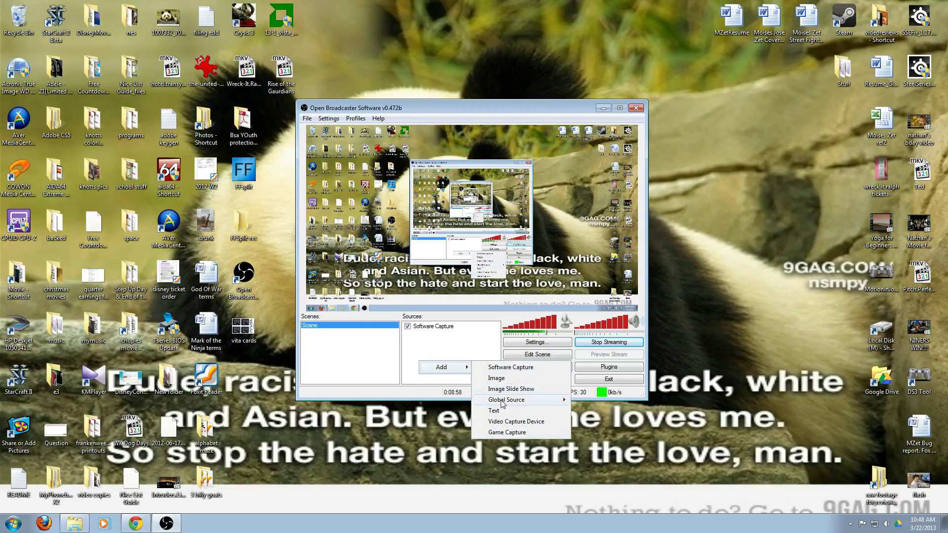
pyautogui.moveTo(503, 404)
pyautogui.click(460, 356)
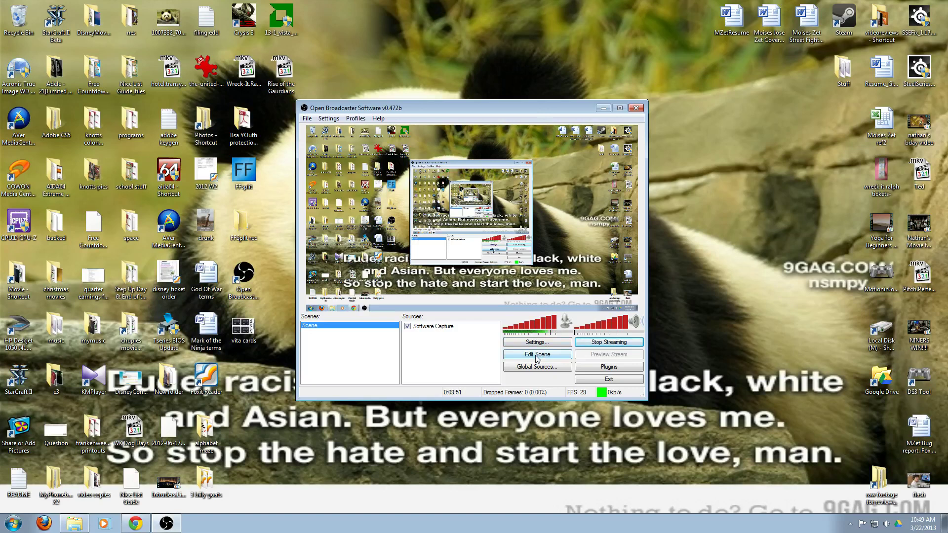
pyautogui.click(537, 357)
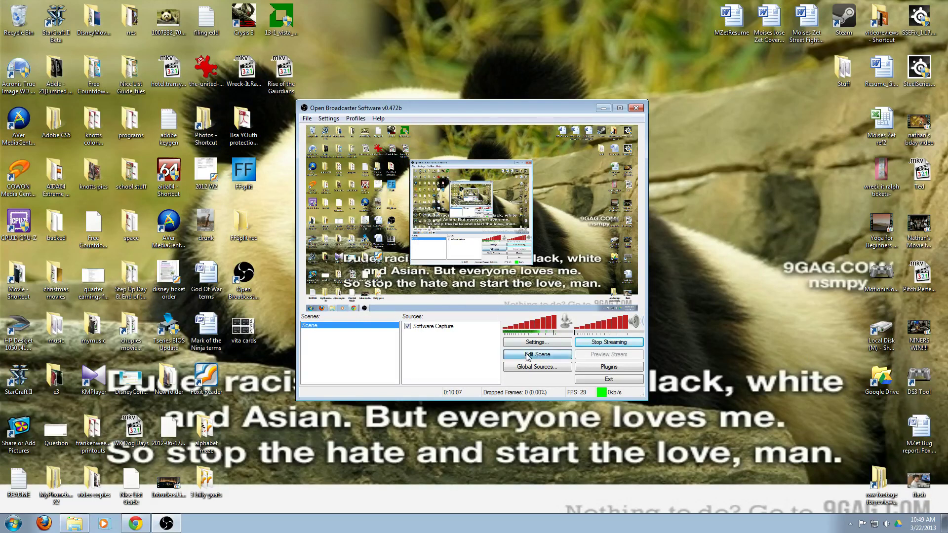
# Move and resize the Software Capture source, aligning it to the preview's top edge.
pyautogui.moveTo(564, 206); pyautogui.dragTo(674, 295)
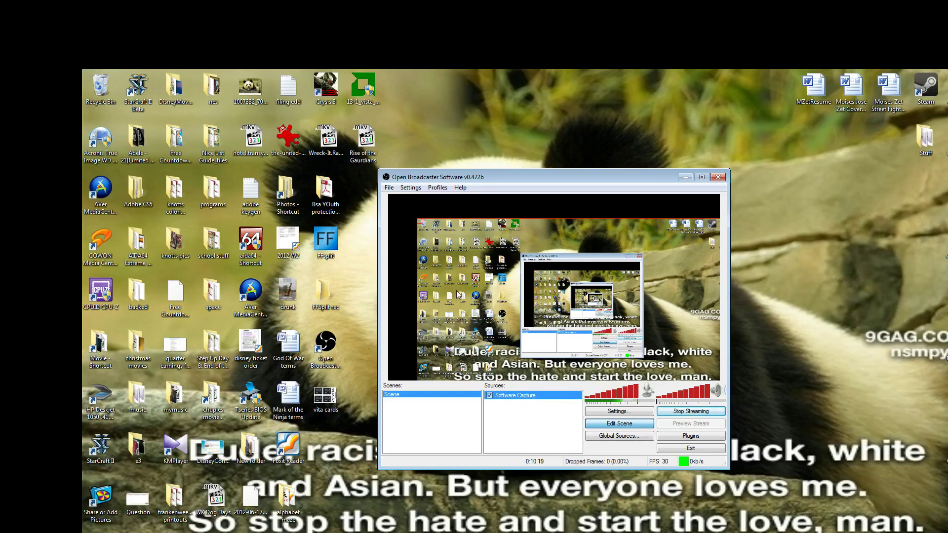
pyautogui.moveTo(463, 301); pyautogui.dragTo(460, 214)
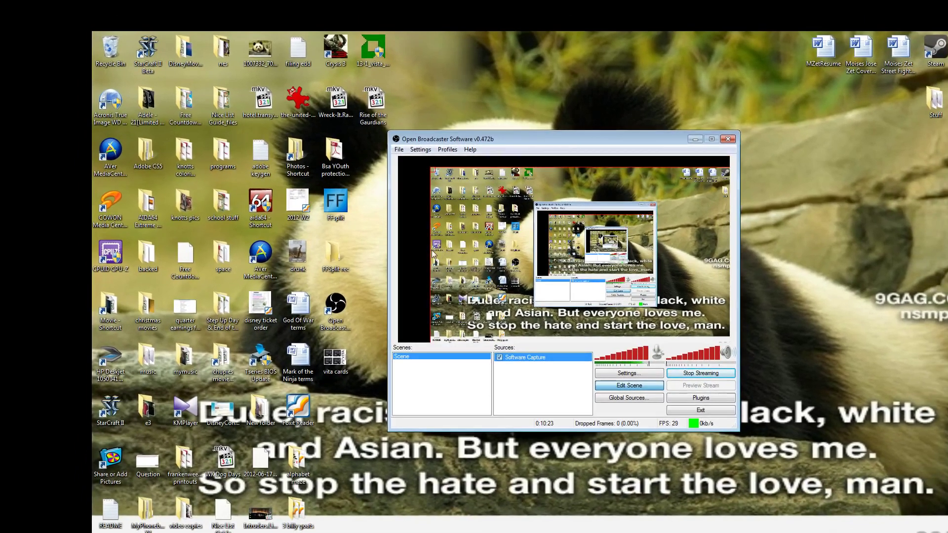
pyautogui.moveTo(431, 250); pyautogui.dragTo(229, 118)
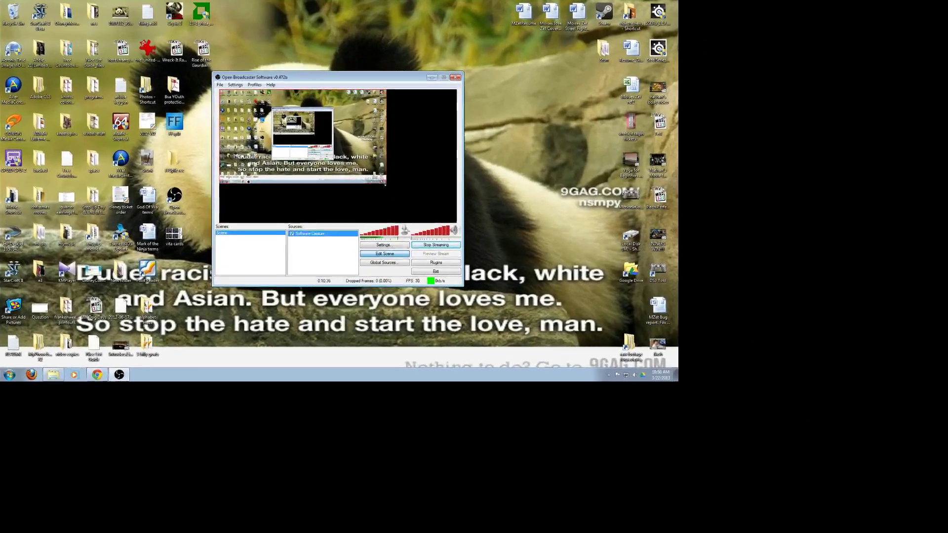
pyautogui.moveTo(335, 158); pyautogui.dragTo(408, 198)
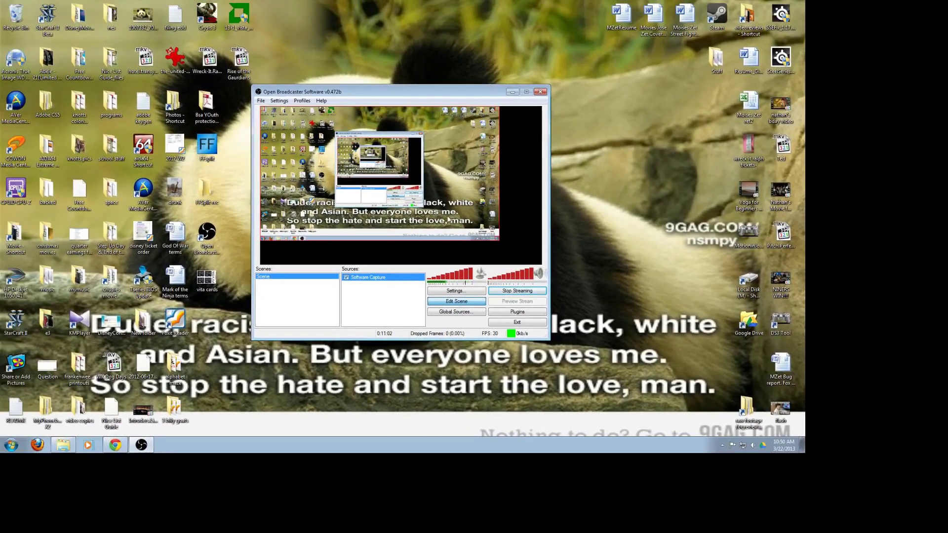
# Reselect Software Capture and stretch its corner so the desktop fills the whole preview.
pyautogui.click(500, 240)
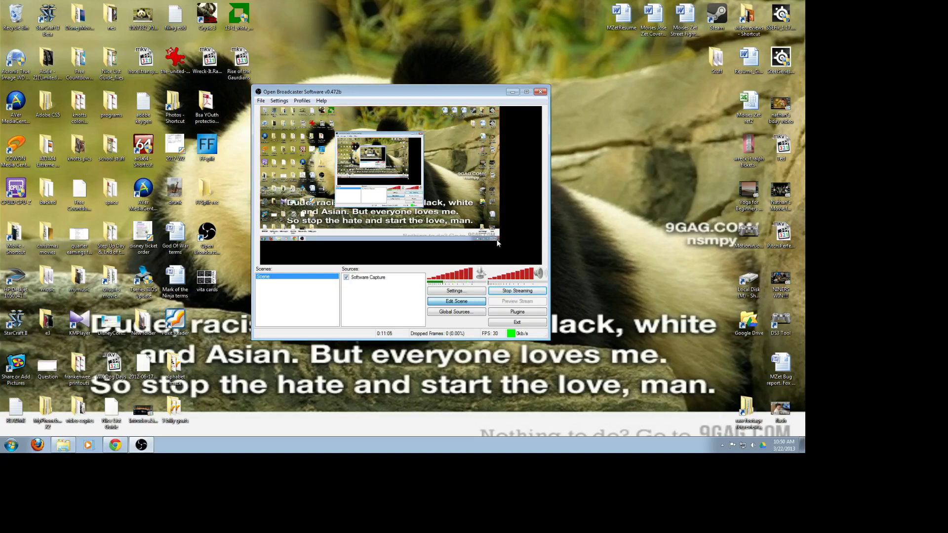
pyautogui.click(497, 239)
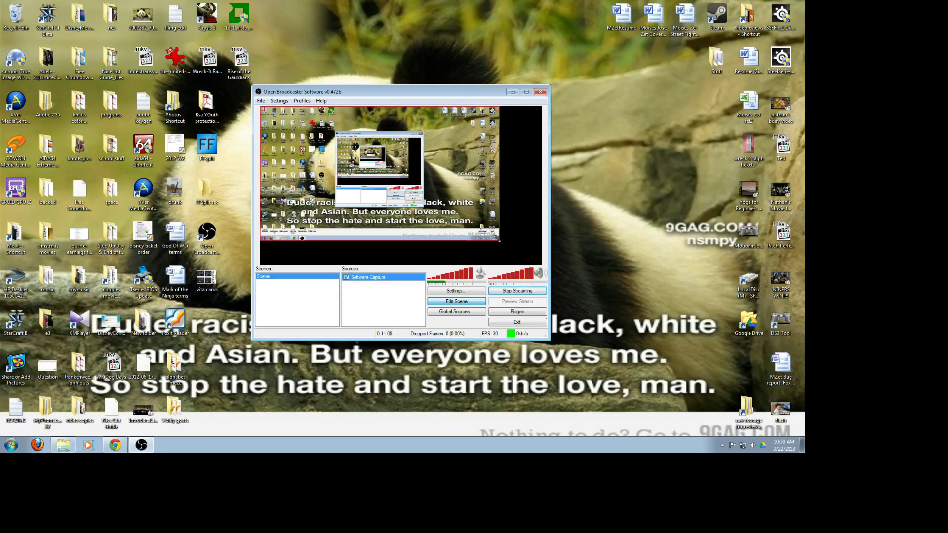
pyautogui.moveTo(497, 239); pyautogui.dragTo(527, 263)
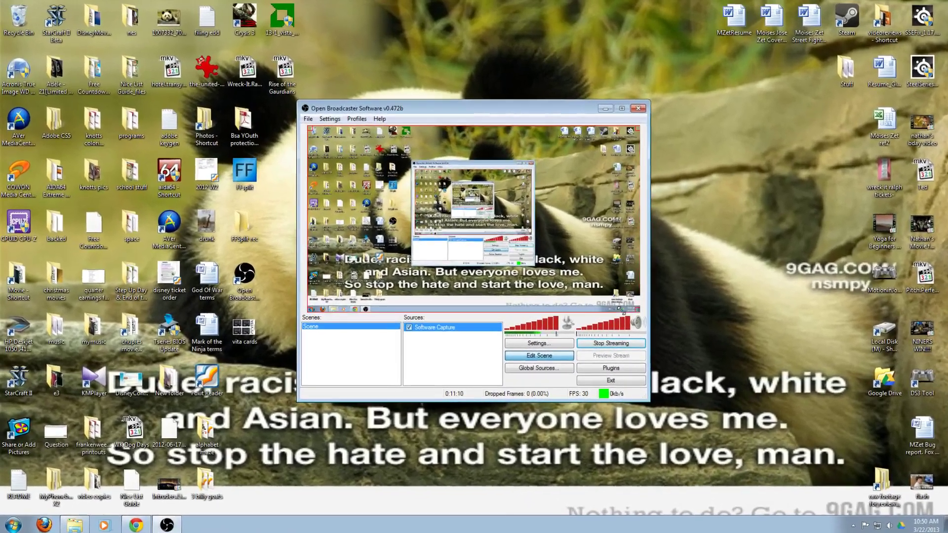